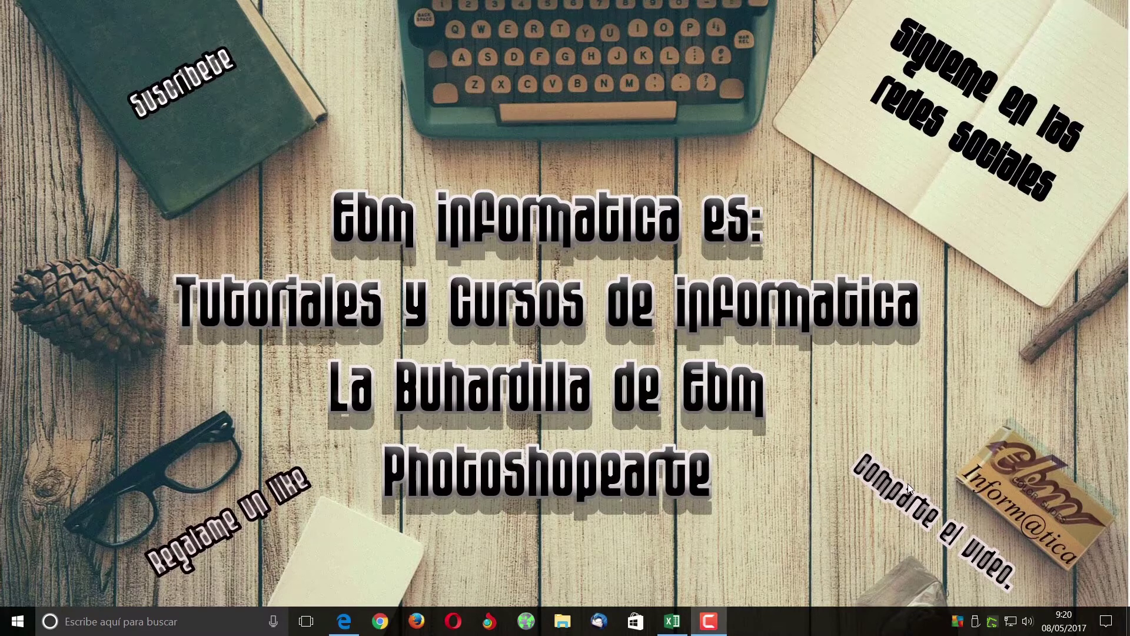
- Bring the SOLVER CARNICERIA.xlsx workbook with prices 60, 35 and 70 to the front
click(671, 629)
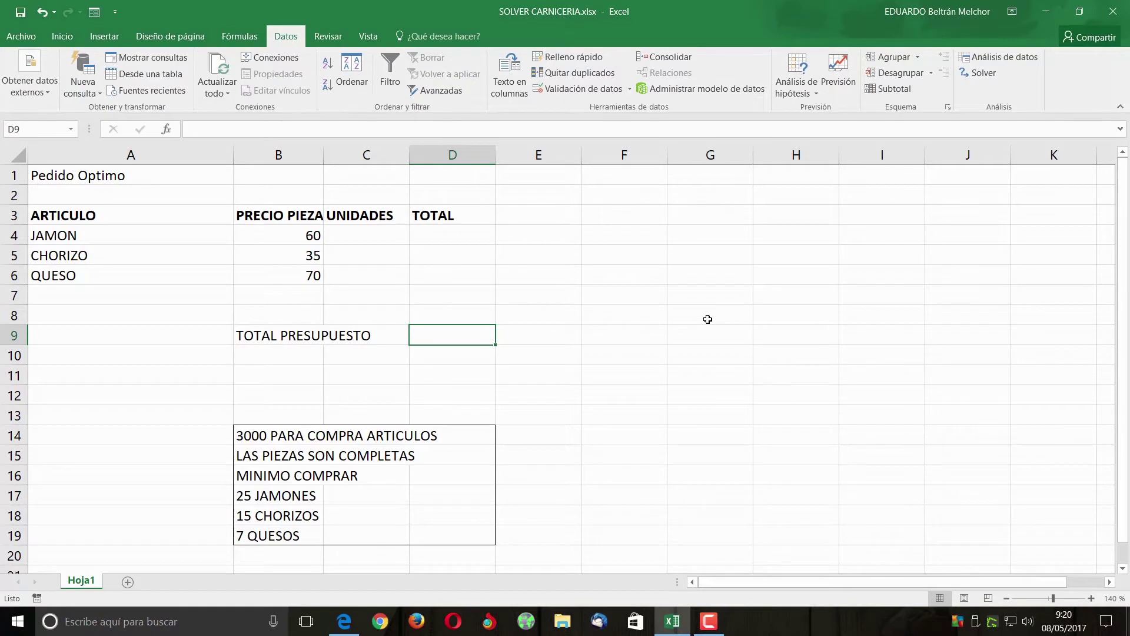
click(991, 74)
- Enter =B4*C4 in D4 and fill it down to D6 for all three articles
click(435, 237)
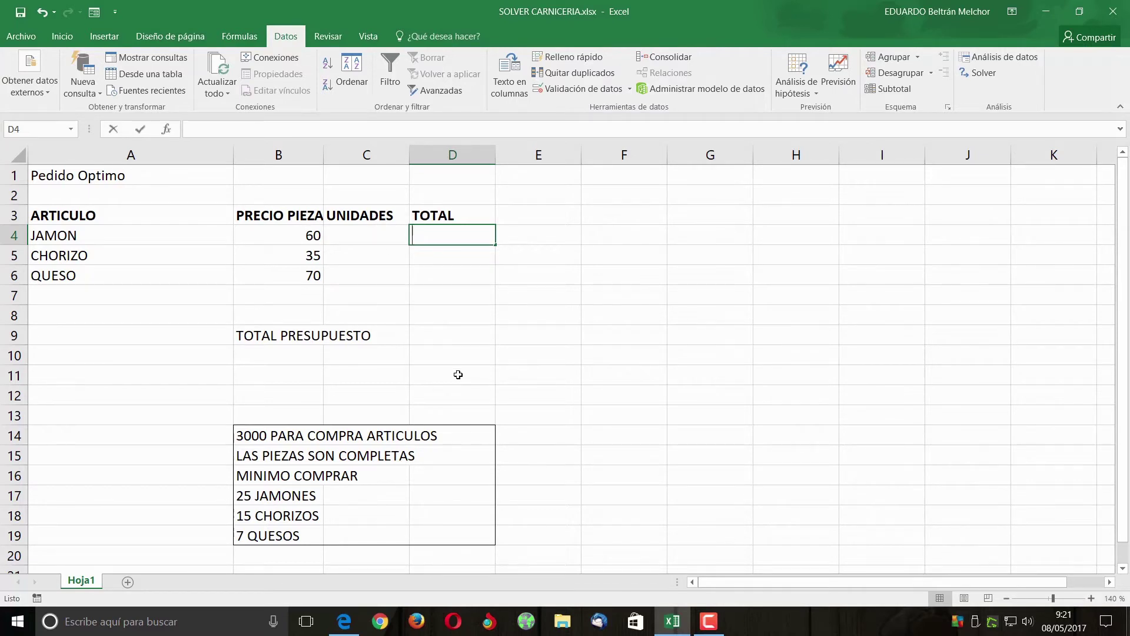
text(=)
click(284, 237)
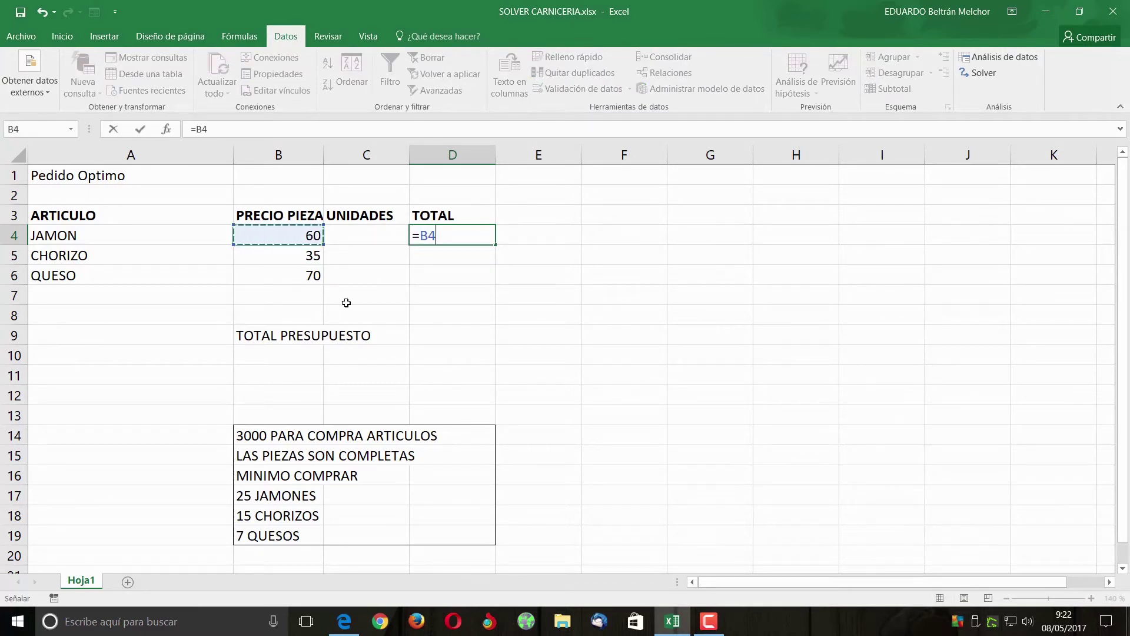
text(*)
click(348, 240)
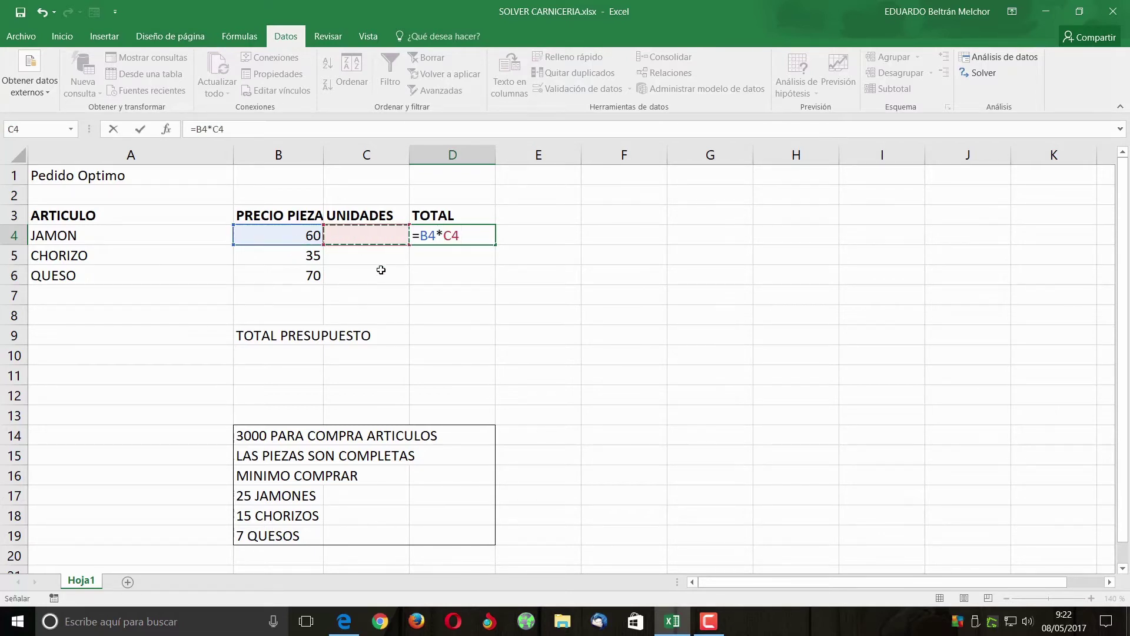
key(Return)
key(Up)
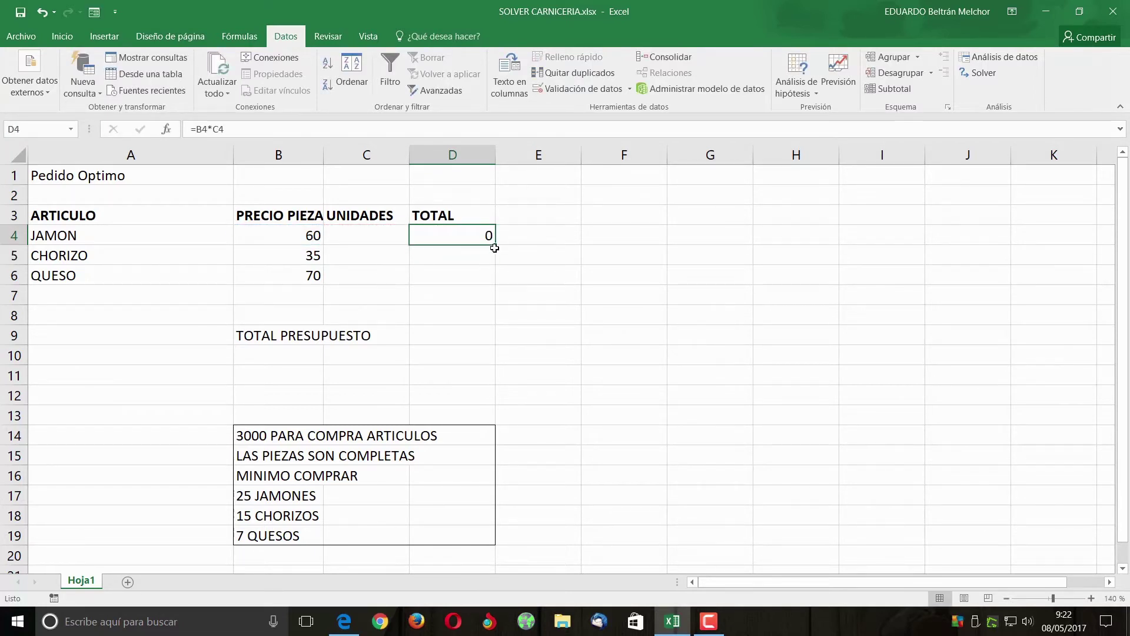
drag(495, 246, 494, 285)
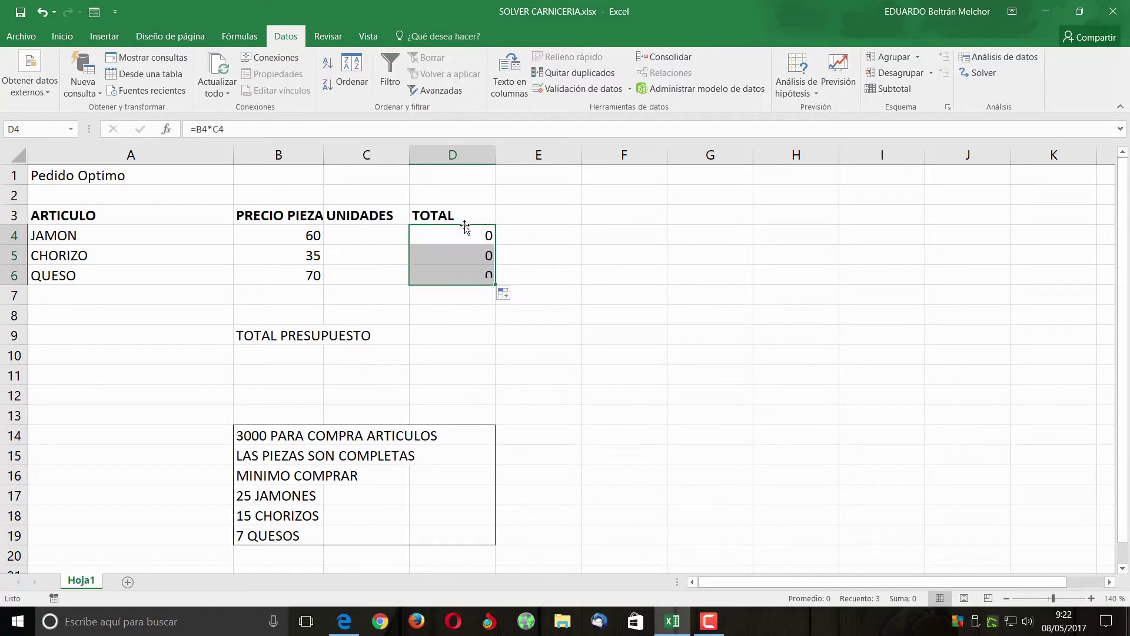
- Sum the article totals into TOTAL PRESUPUESTO in D9 with AutoSum (=SUMA(D4:D8))
click(445, 334)
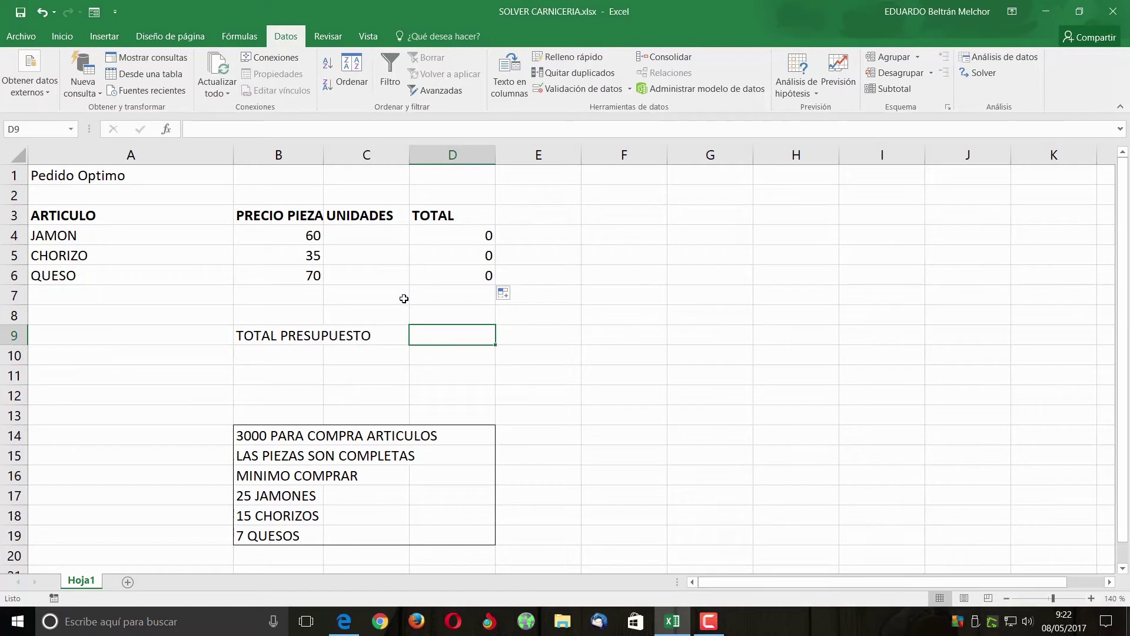
click(62, 36)
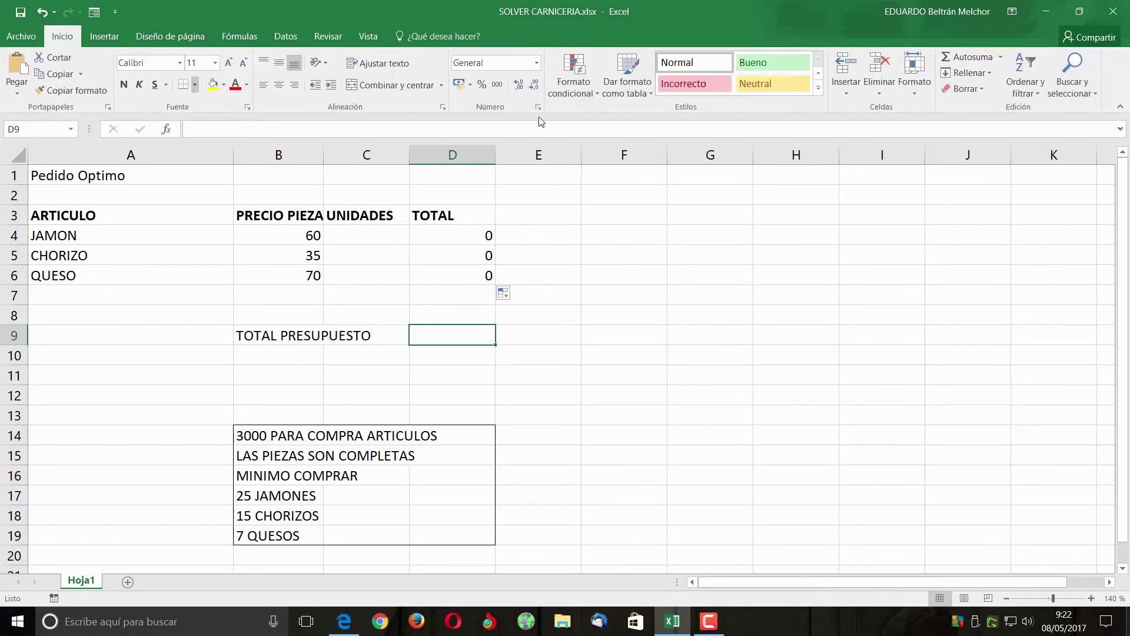
click(966, 58)
key(Return)
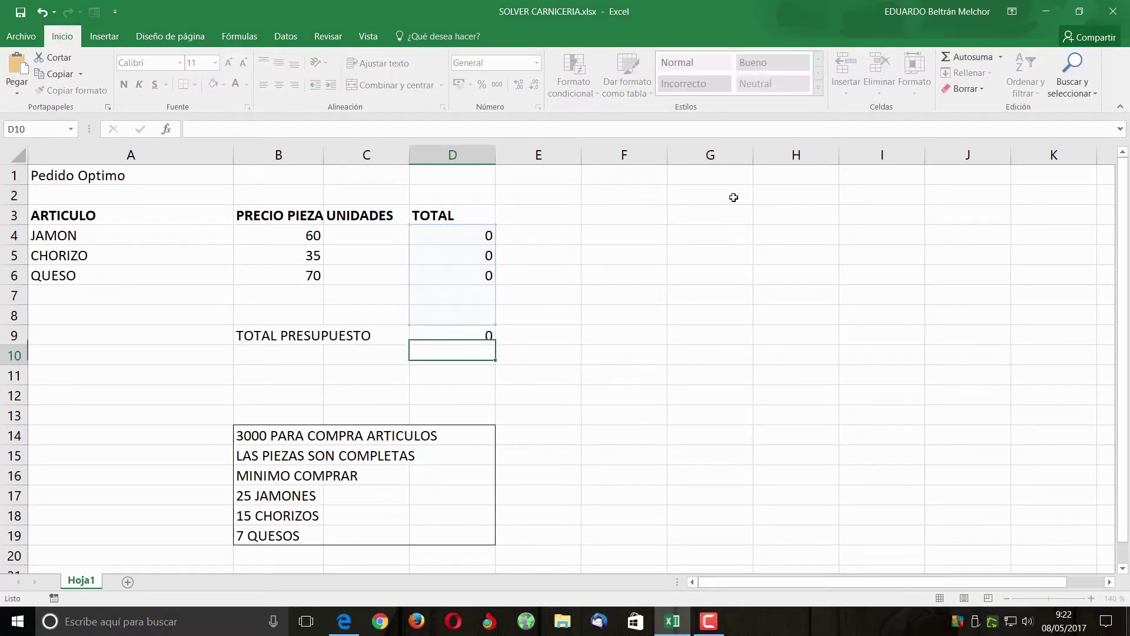
key(Up)
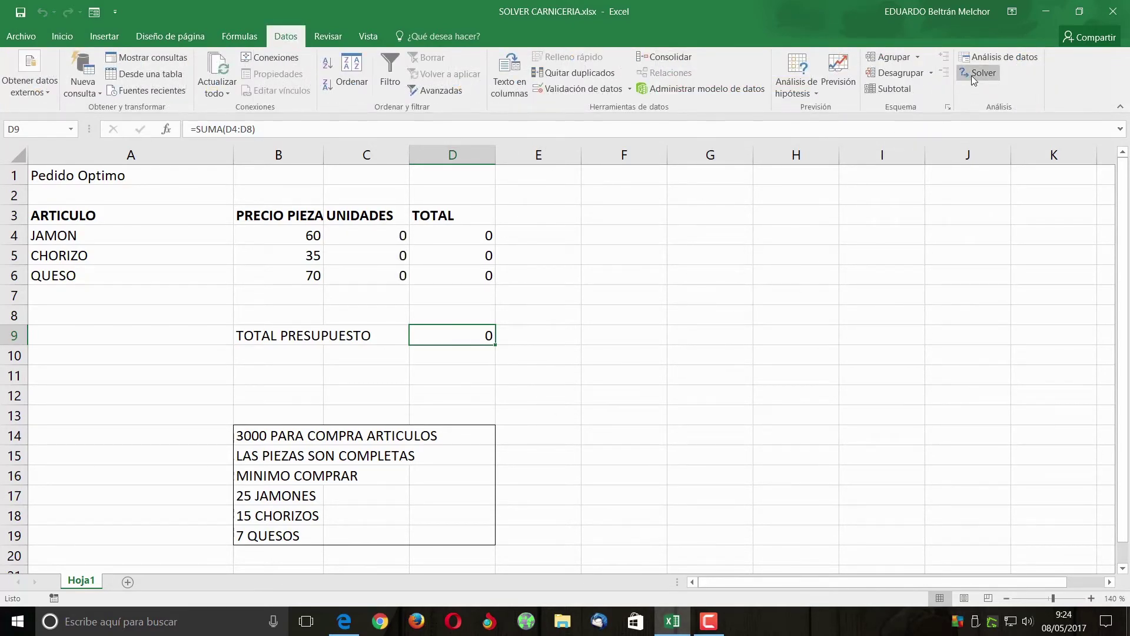
- In Solver, set objective $D$9 to Max with variable cells $C$4:$C$6
click(971, 75)
drag(582, 118, 632, 162)
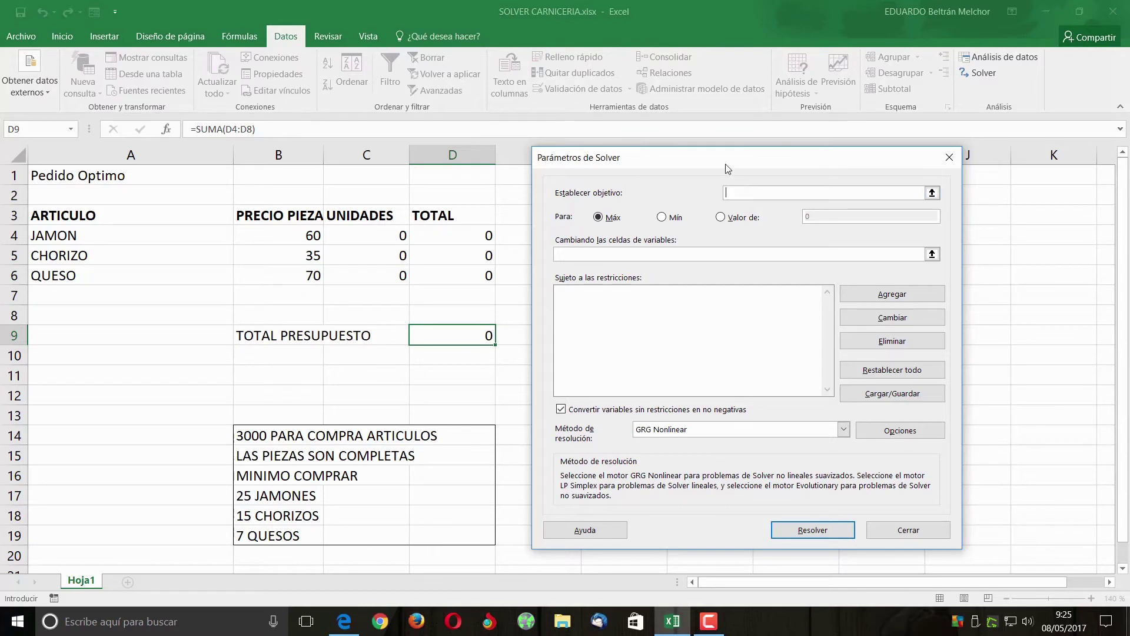
click(470, 329)
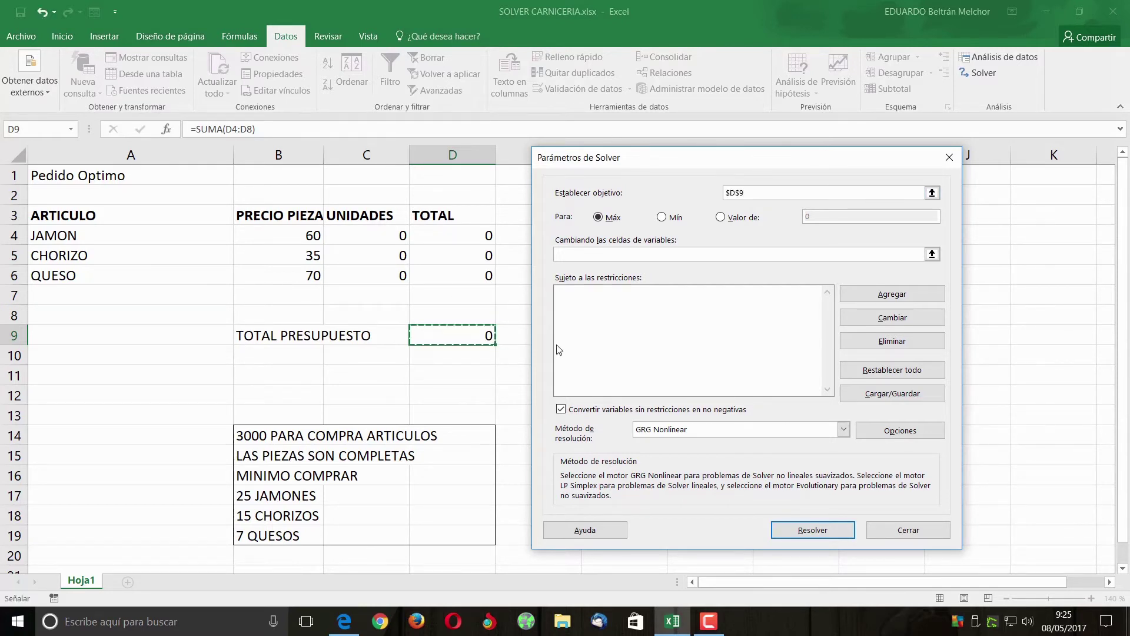
click(612, 219)
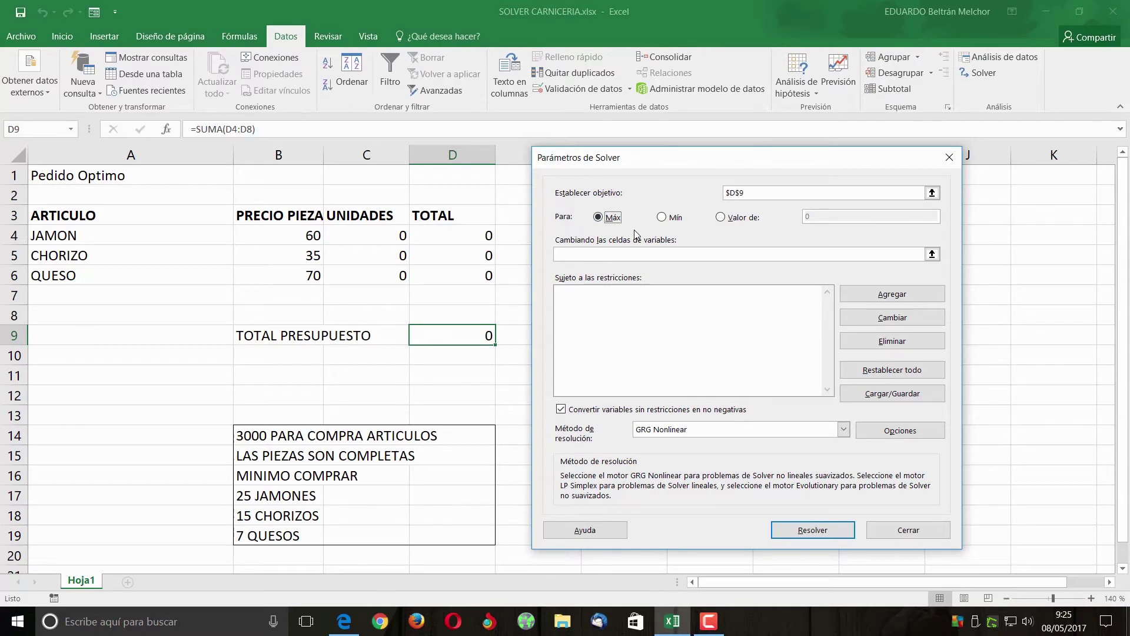
click(632, 253)
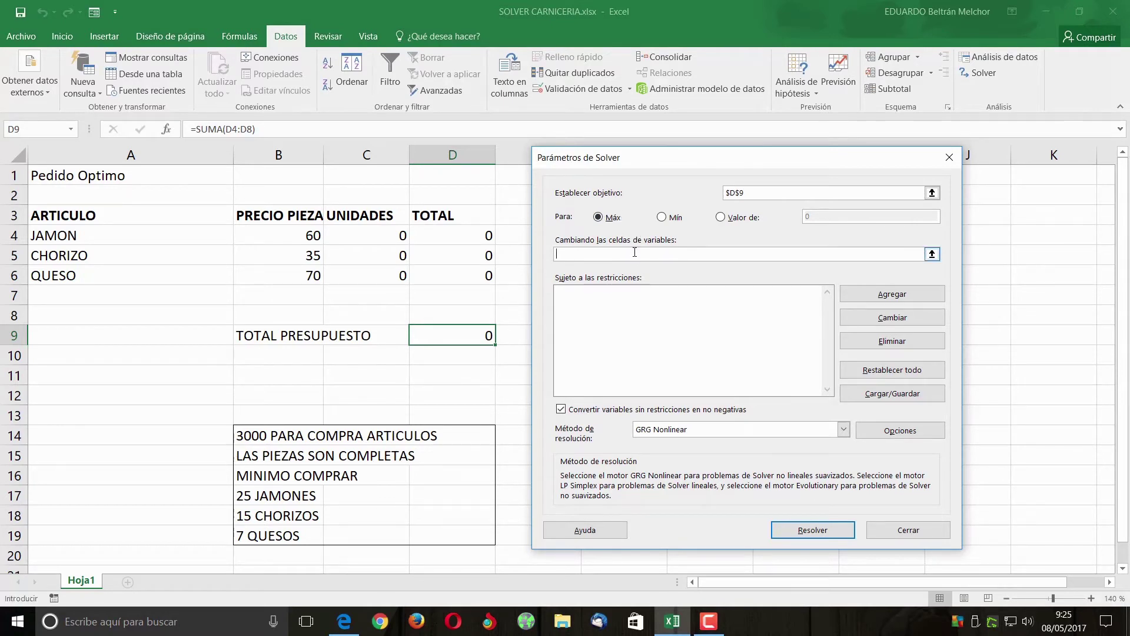
click(383, 236)
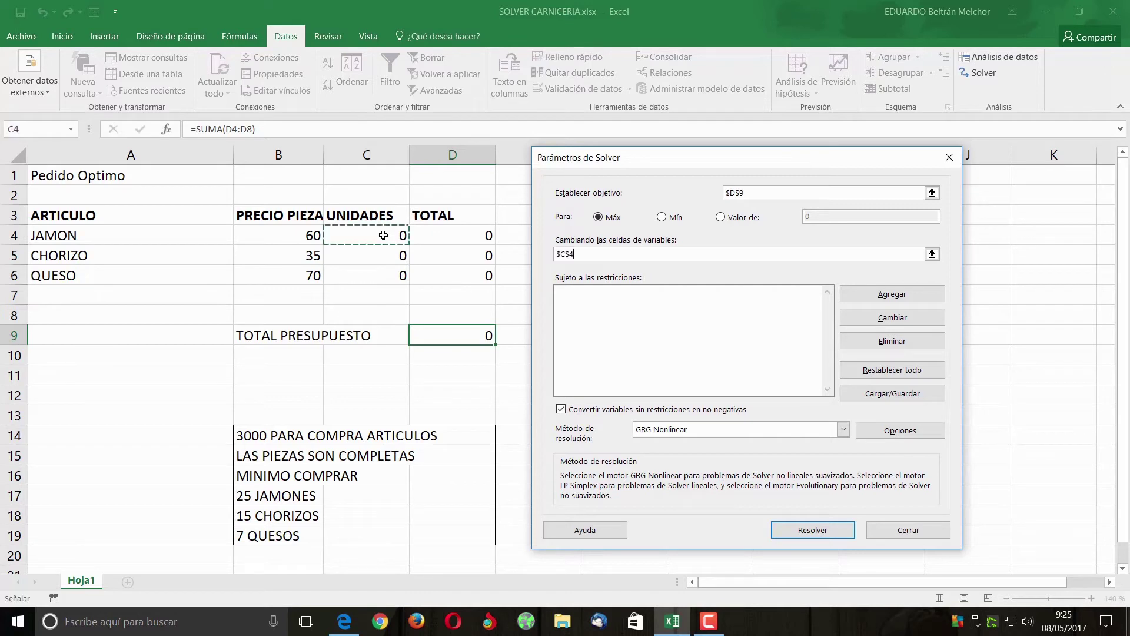
drag(383, 236, 386, 275)
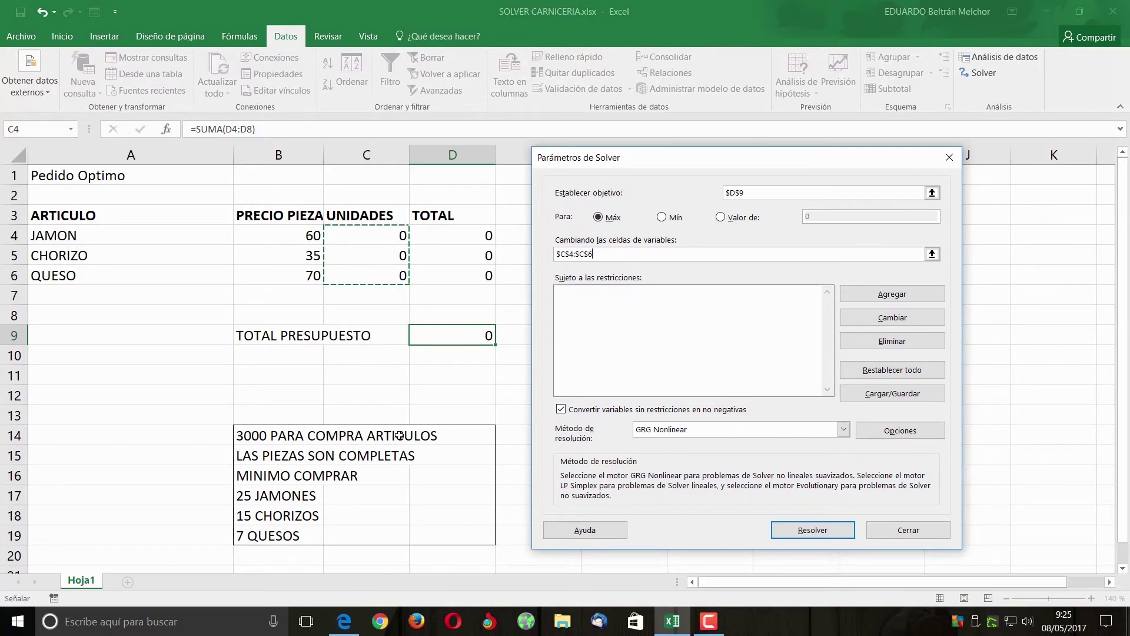
click(887, 295)
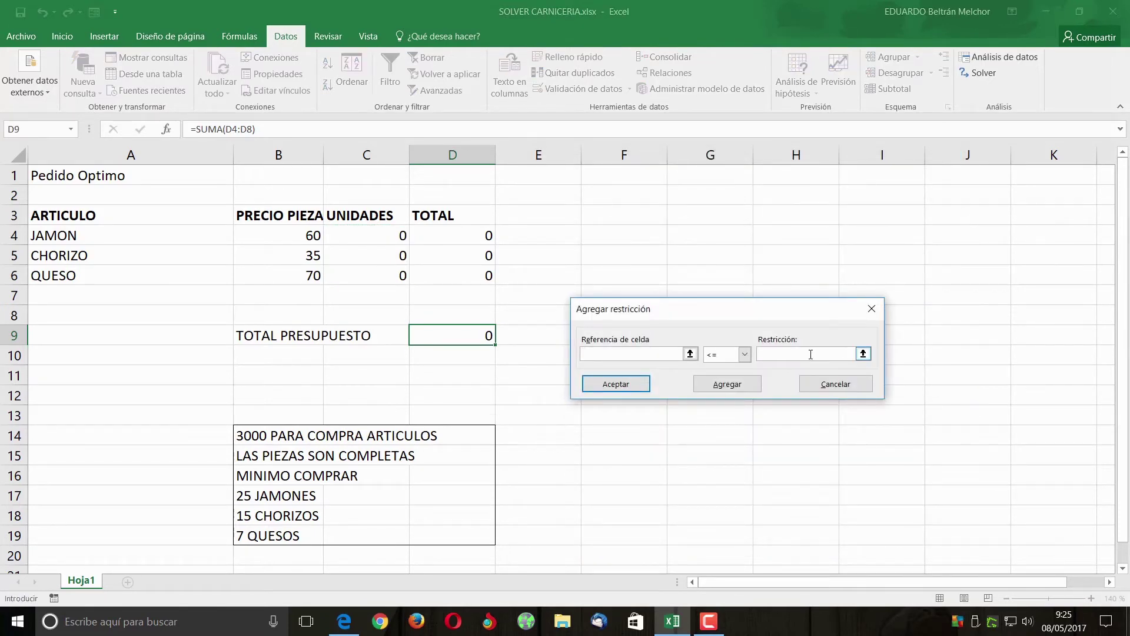
- Add the Solver constraint $D$9 <= 3000 for the total budget
drag(662, 311, 658, 289)
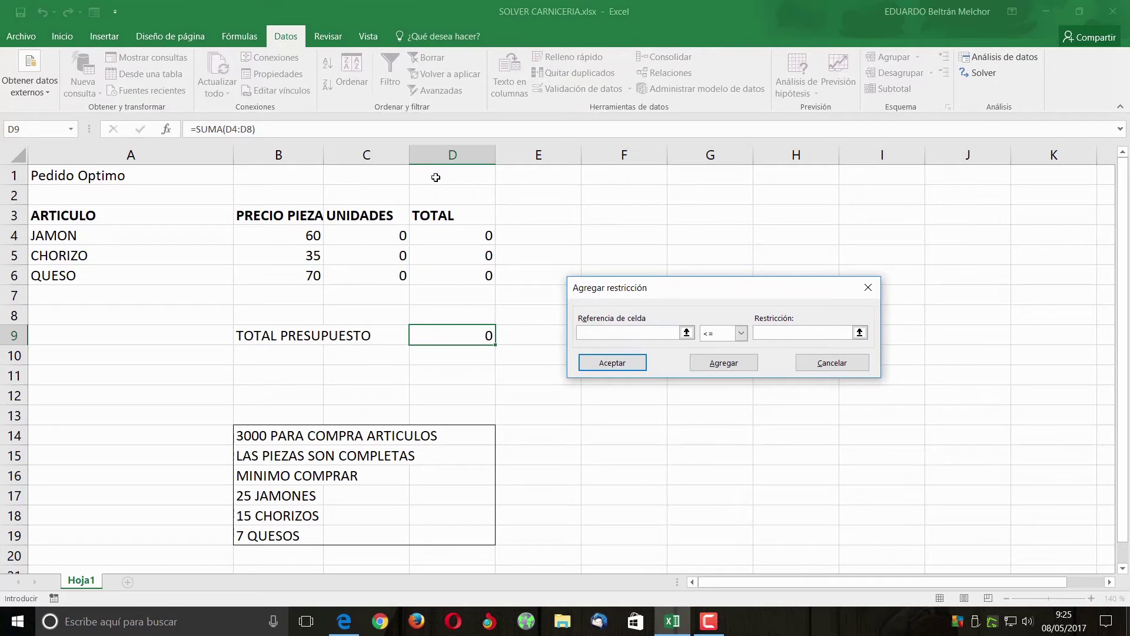
click(462, 335)
click(772, 333)
text(3000)
click(717, 365)
- Add a whole-number (int) constraint on the units cells $C$4:$C$6
drag(371, 232, 371, 277)
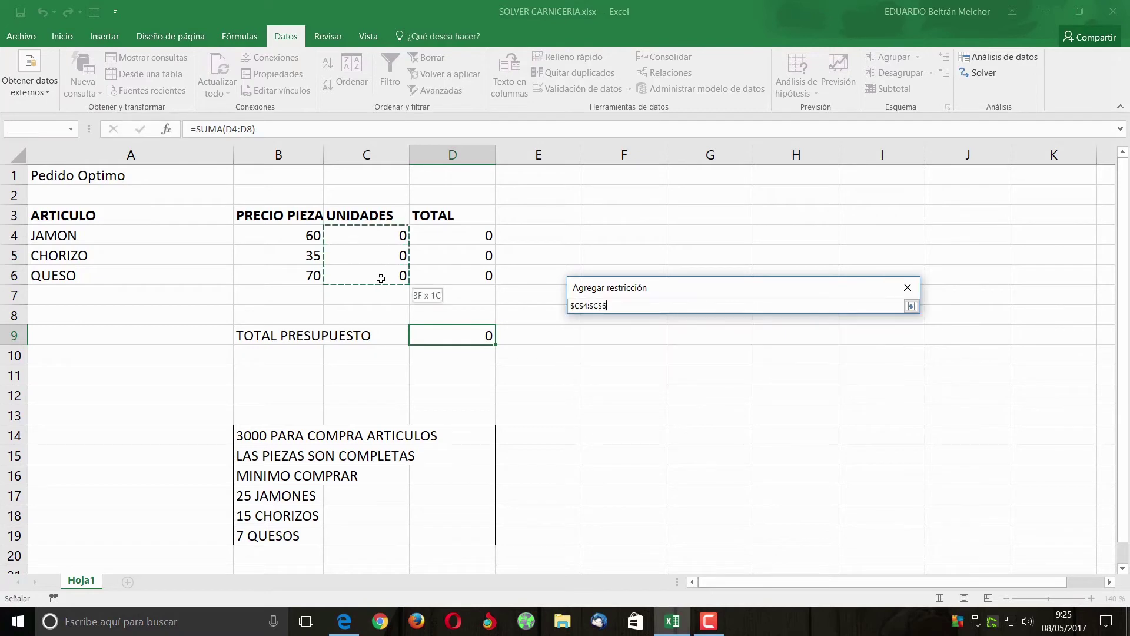
click(740, 333)
click(720, 376)
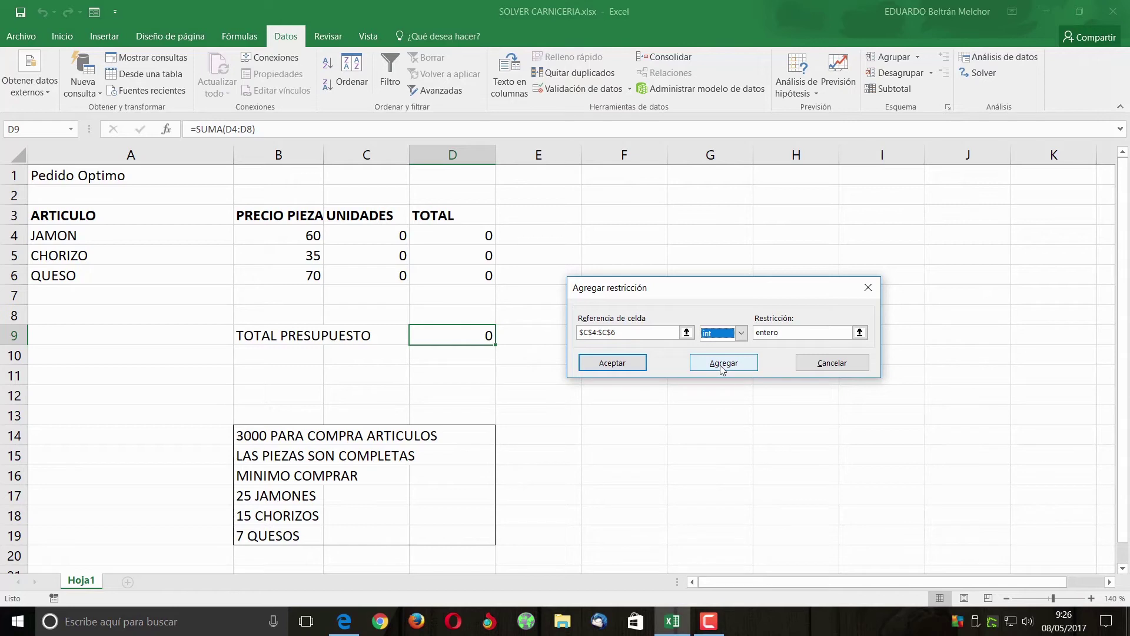
click(723, 363)
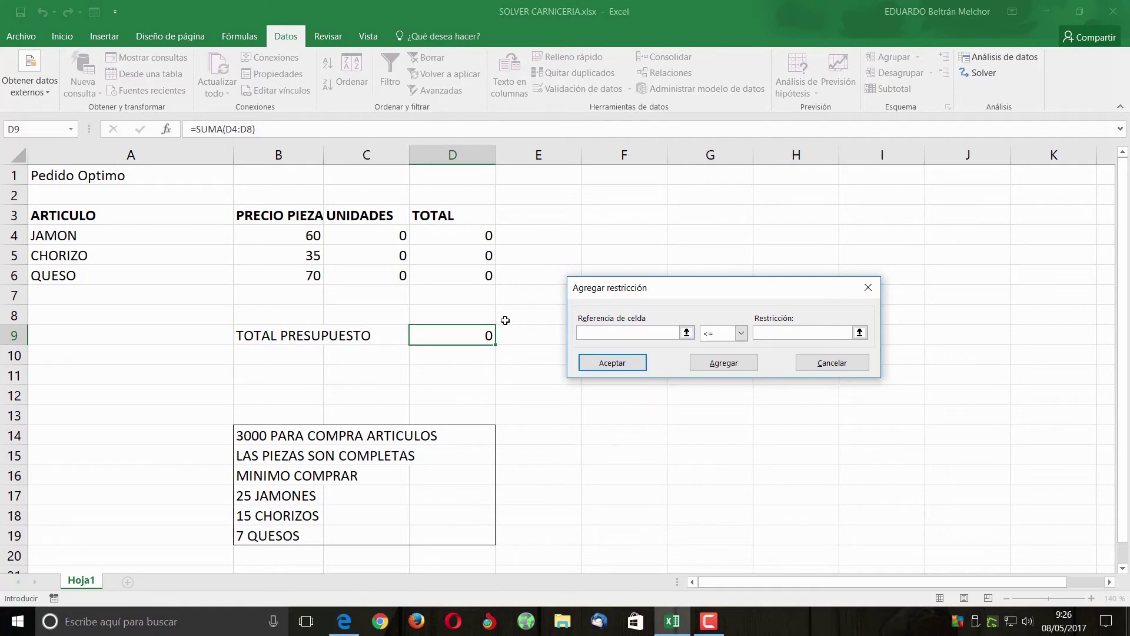
- Add the constraint $C$4 >= 25 for a minimum of 25 JAMON units
click(366, 237)
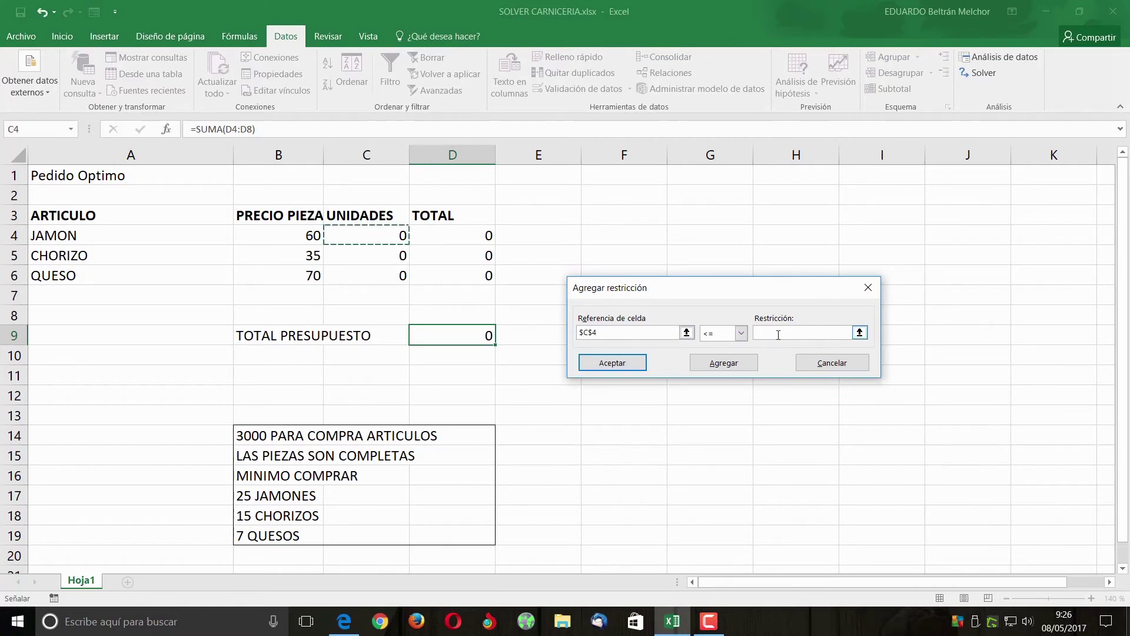
click(742, 333)
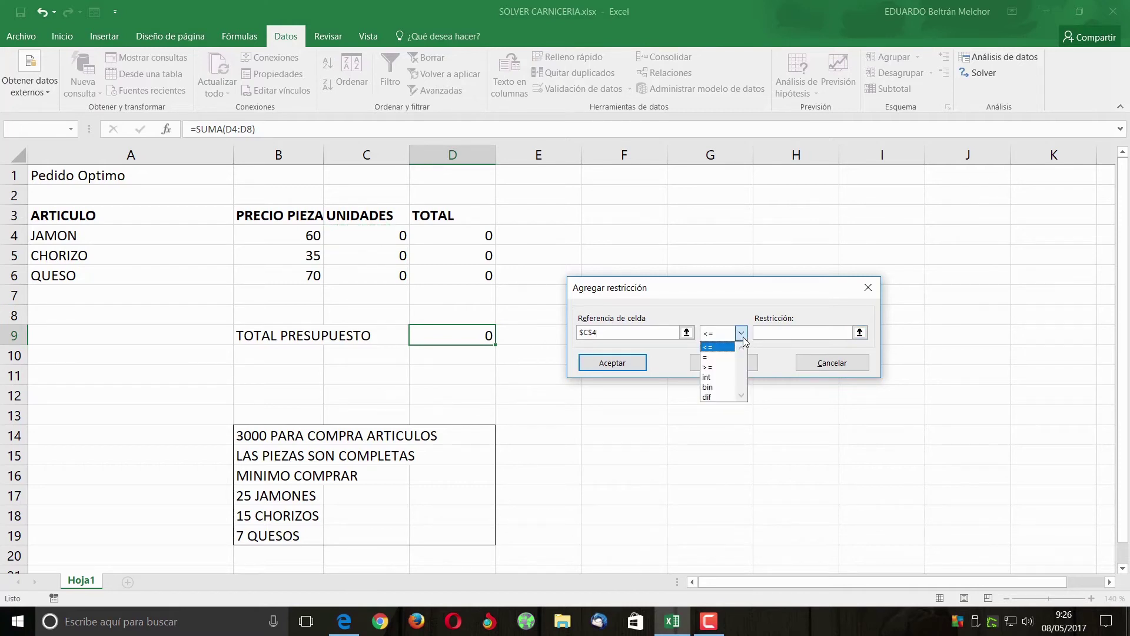
click(718, 365)
click(789, 333)
text(25)
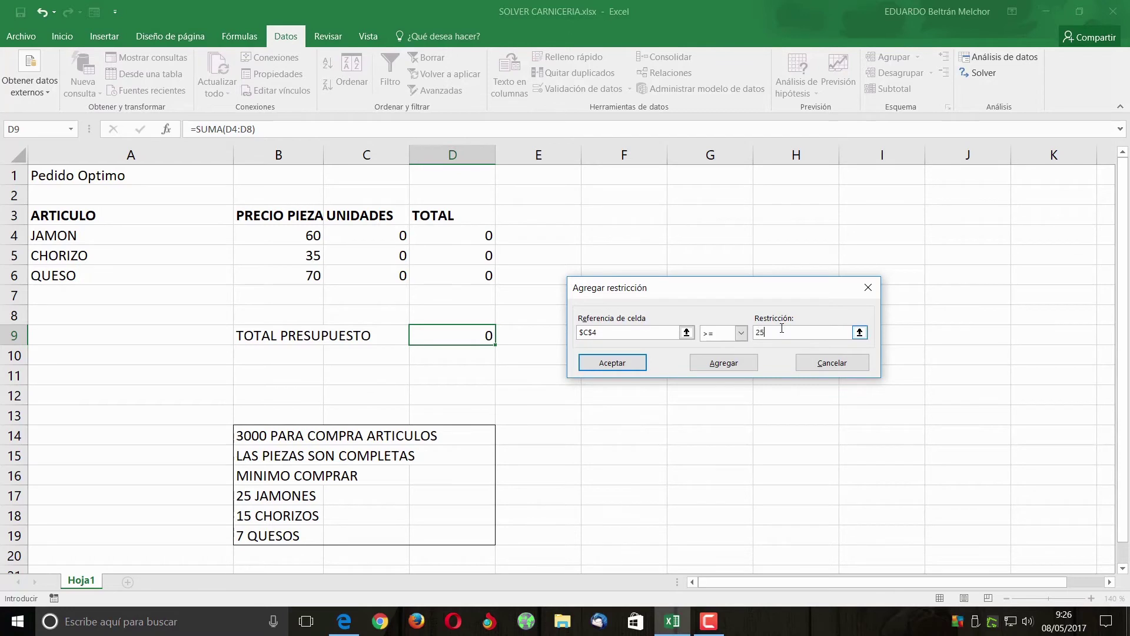
click(722, 364)
- Add minimums $C$5 >= 15 CHORIZO and $C$6 >= 7 QUESO, then confirm
click(378, 260)
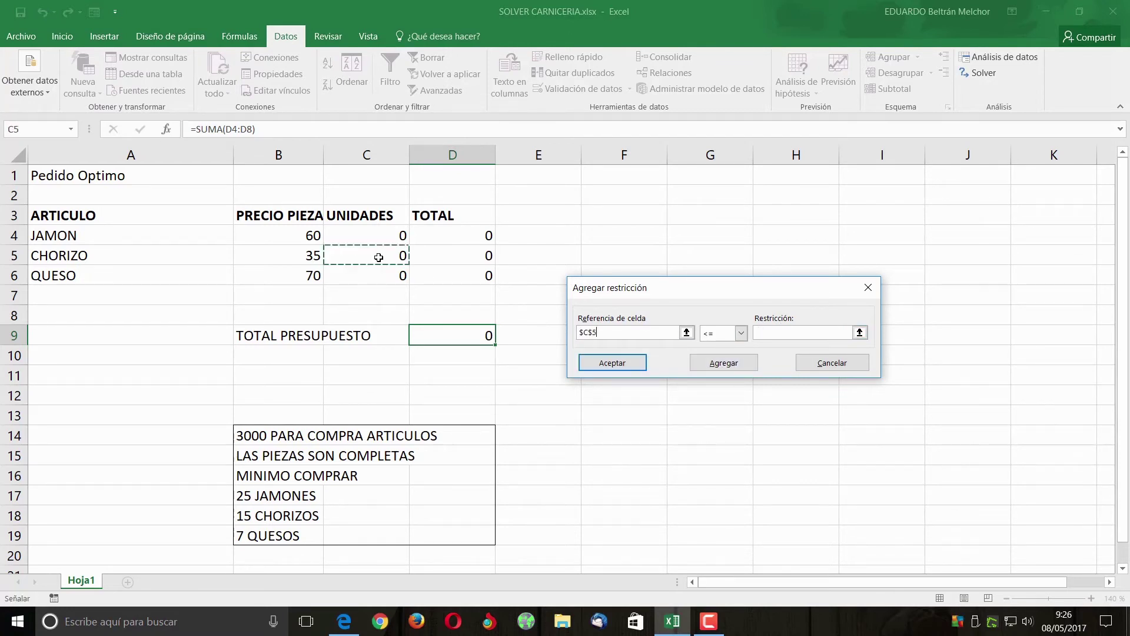
click(741, 334)
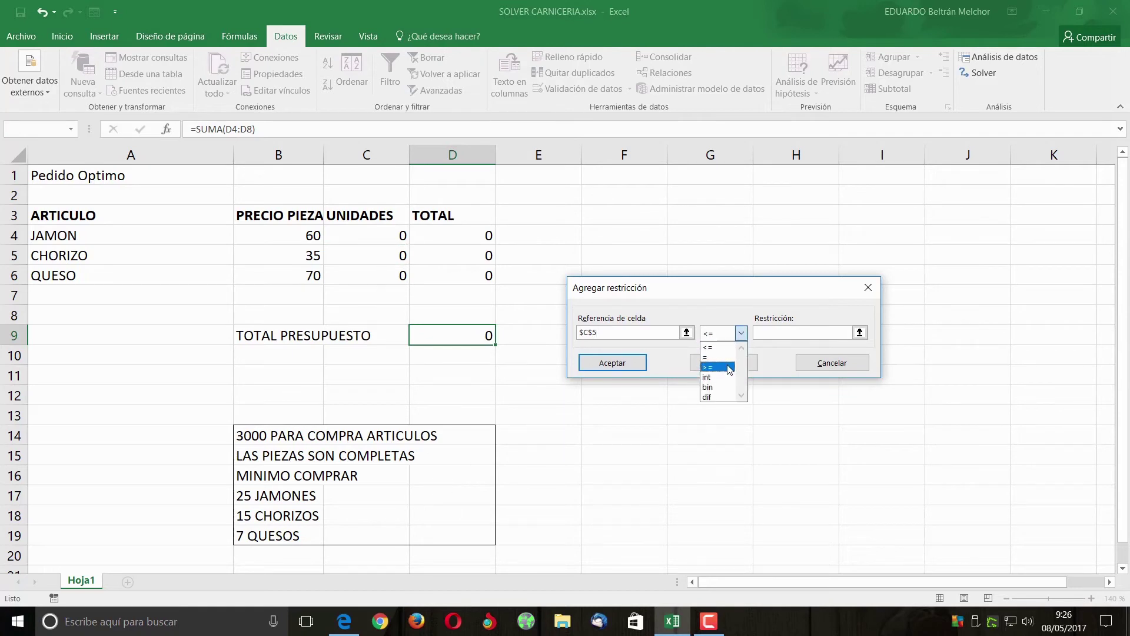
click(707, 367)
click(798, 332)
text(15)
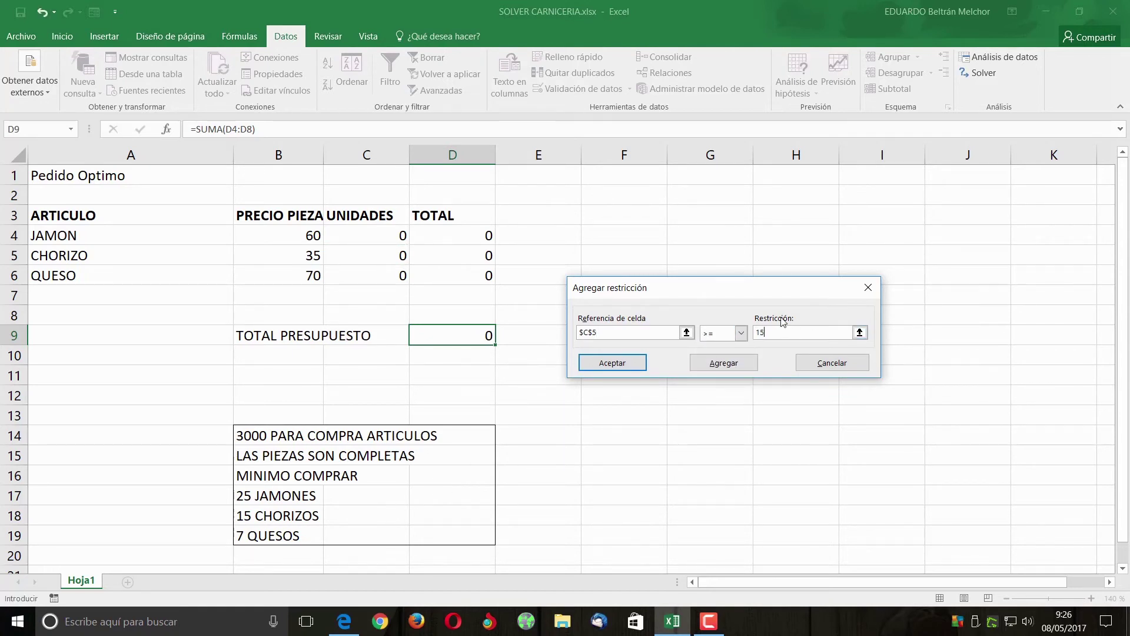
click(727, 365)
click(381, 276)
click(740, 332)
click(715, 365)
click(799, 332)
text(7)
click(618, 364)
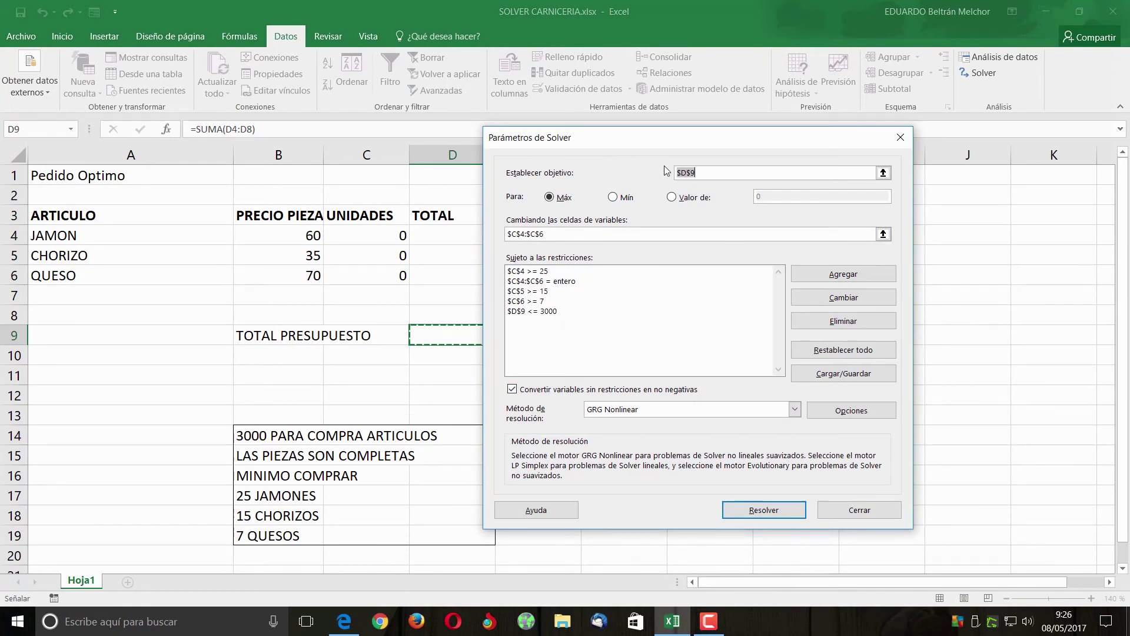
- Solve to a 2985 budget, restore the original zero units, close Solver and minimize Excel
click(887, 504)
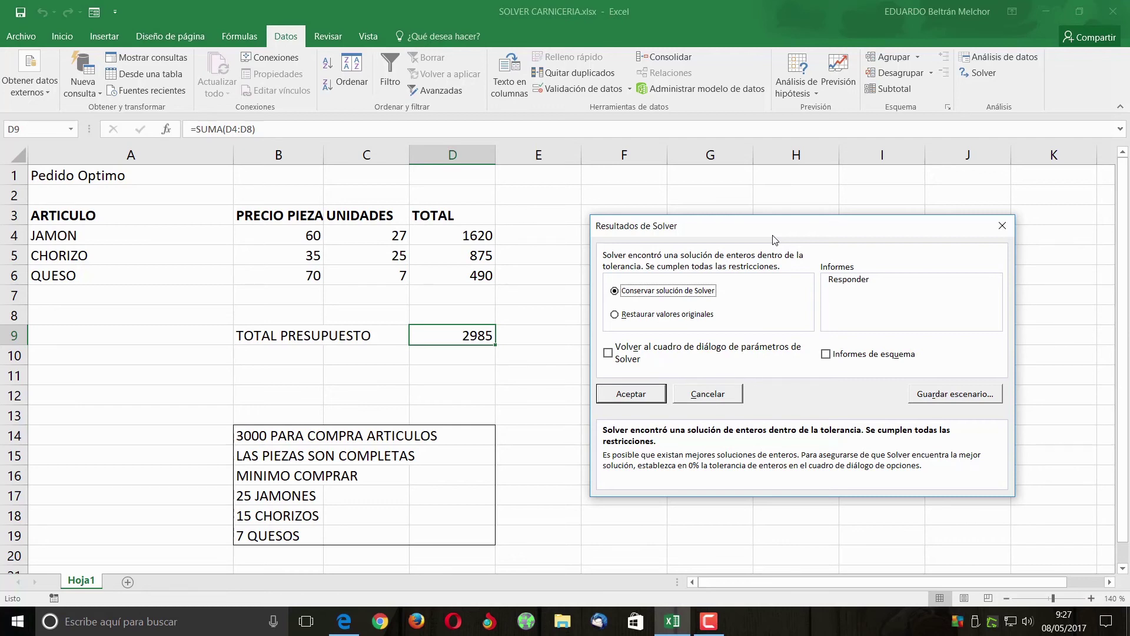
click(1002, 226)
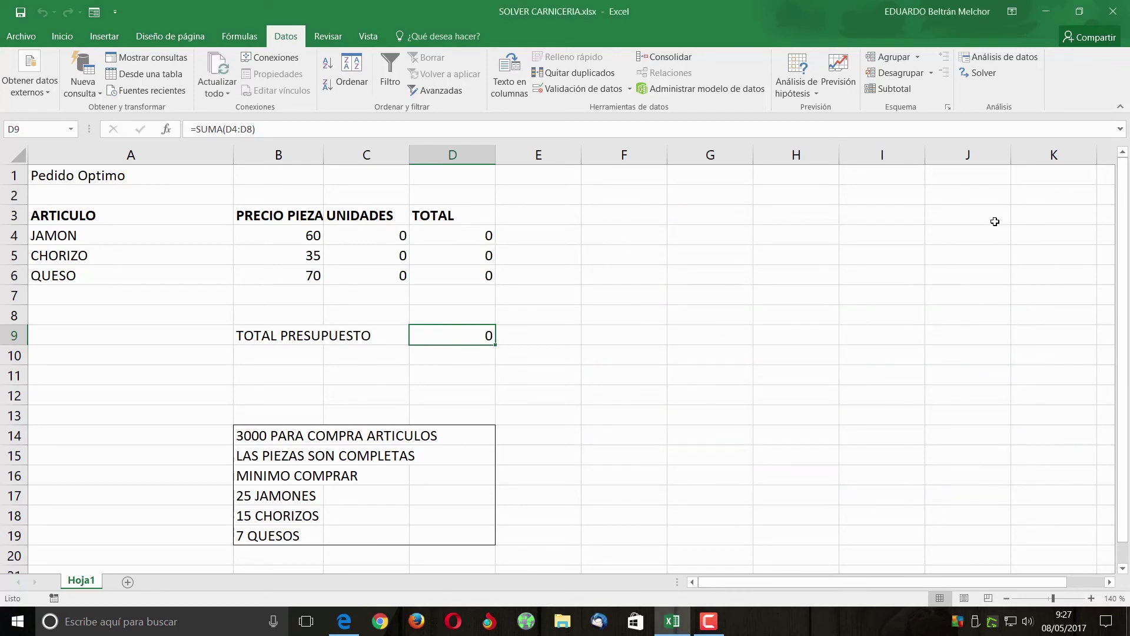
click(980, 73)
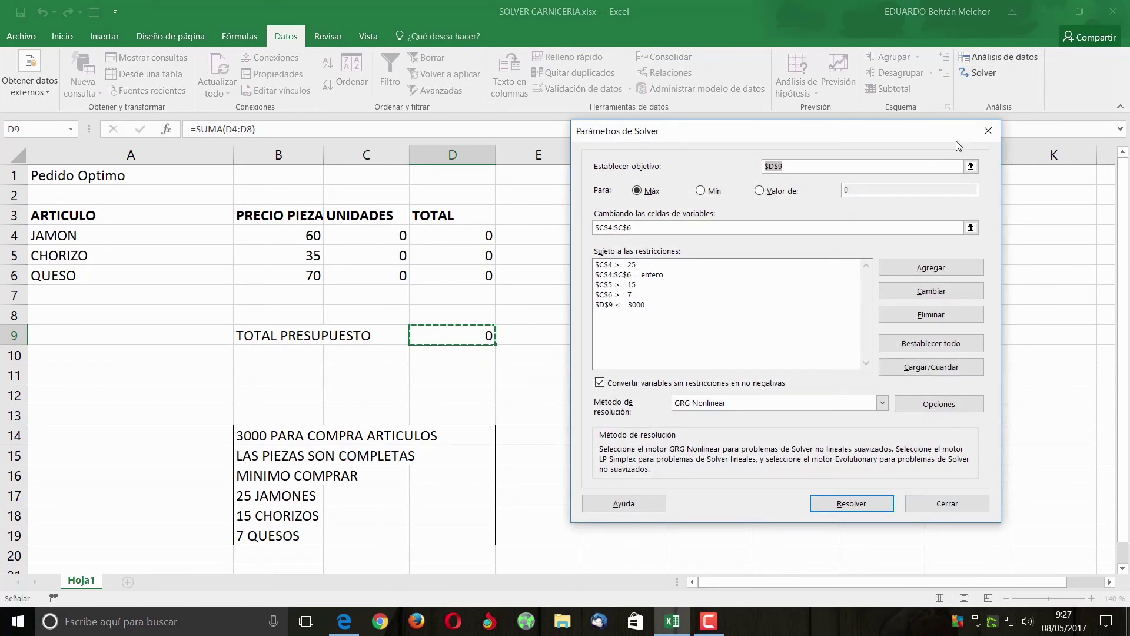
click(987, 132)
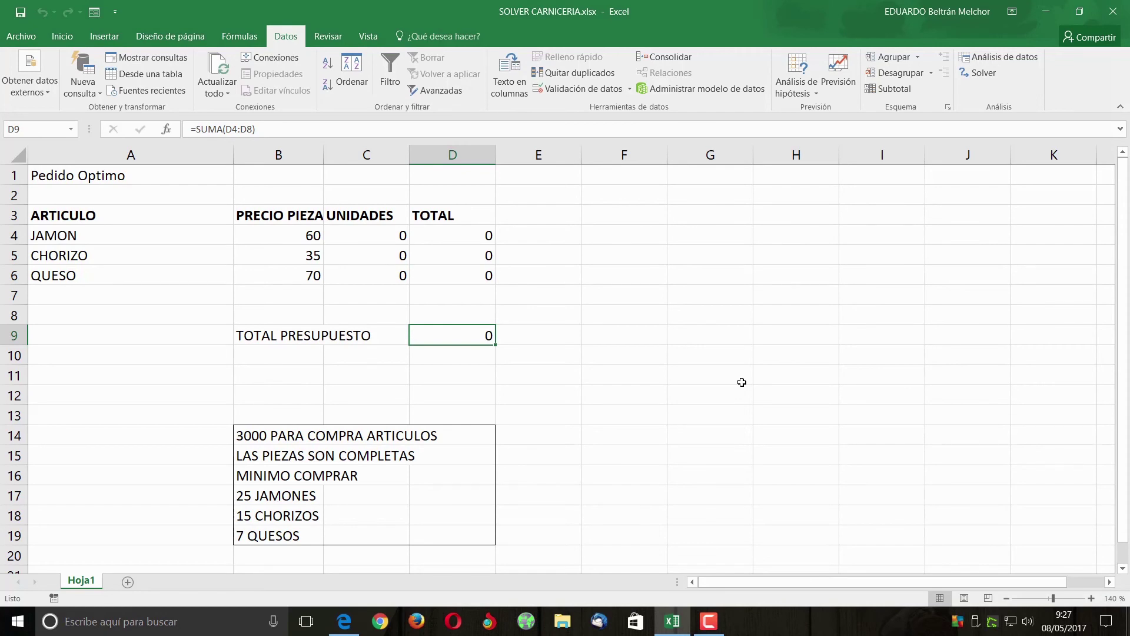
click(1037, 16)
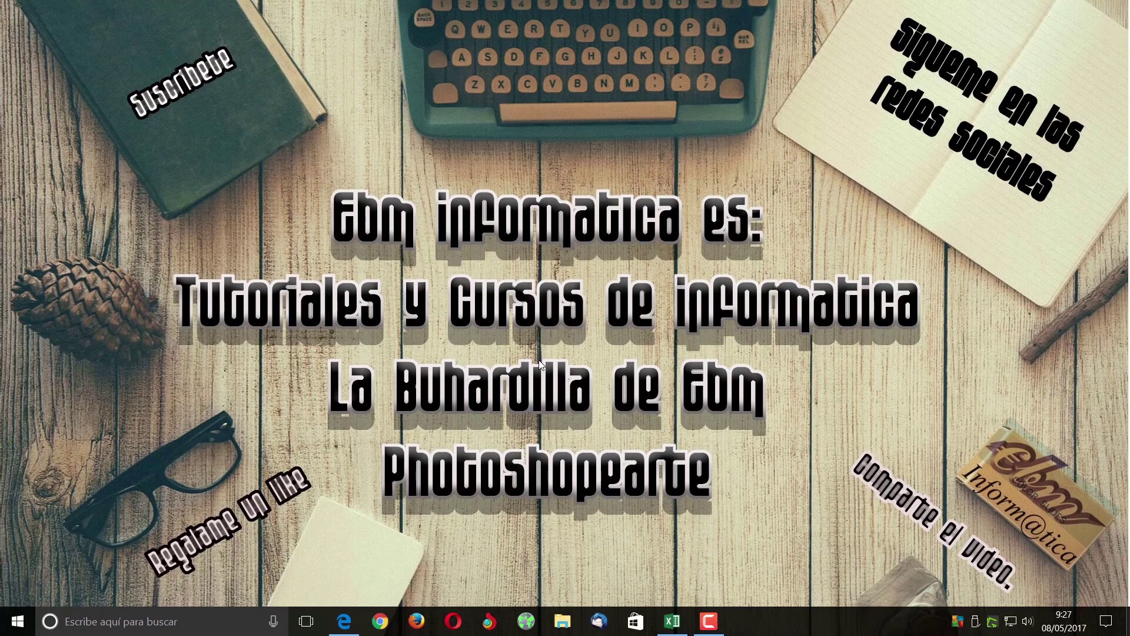